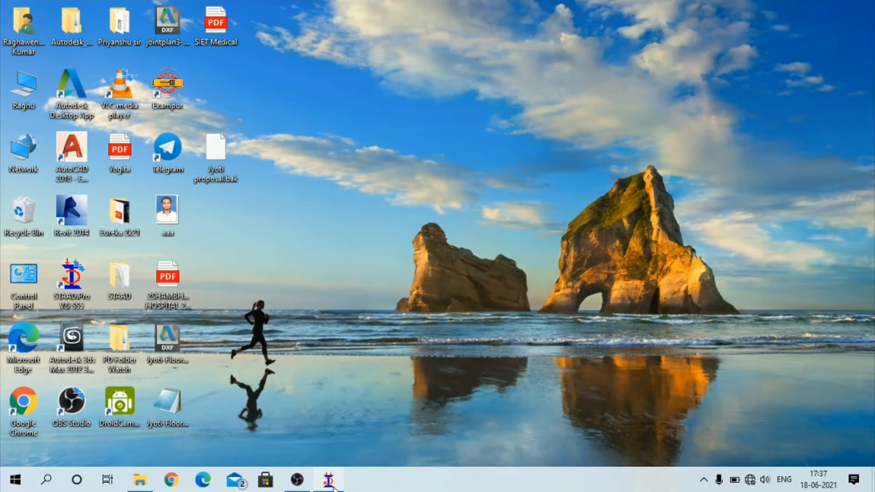
Step: Switch to STAAD.Pro, select the lowest beam (beam 1) and open the section properties for the structure
click(329, 480)
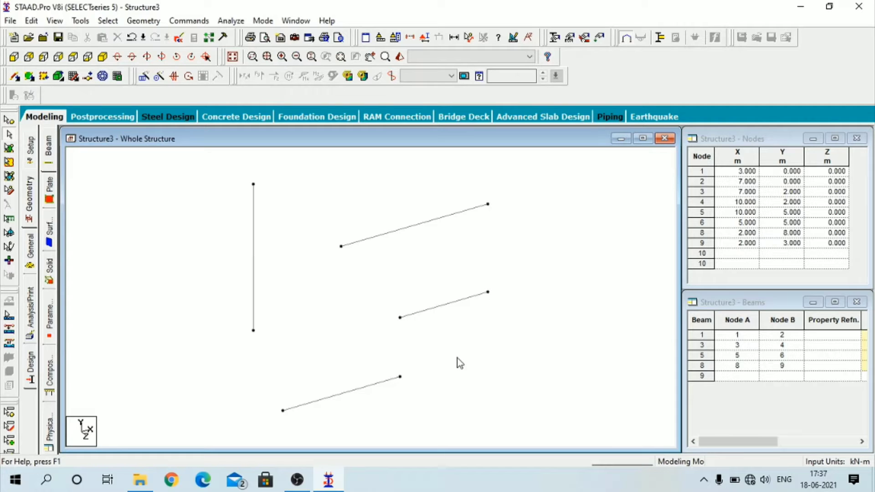
click(393, 385)
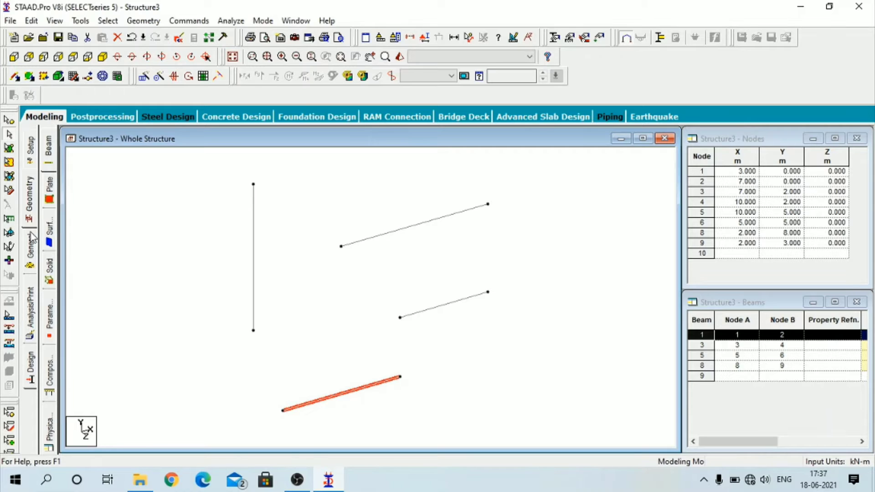
click(28, 253)
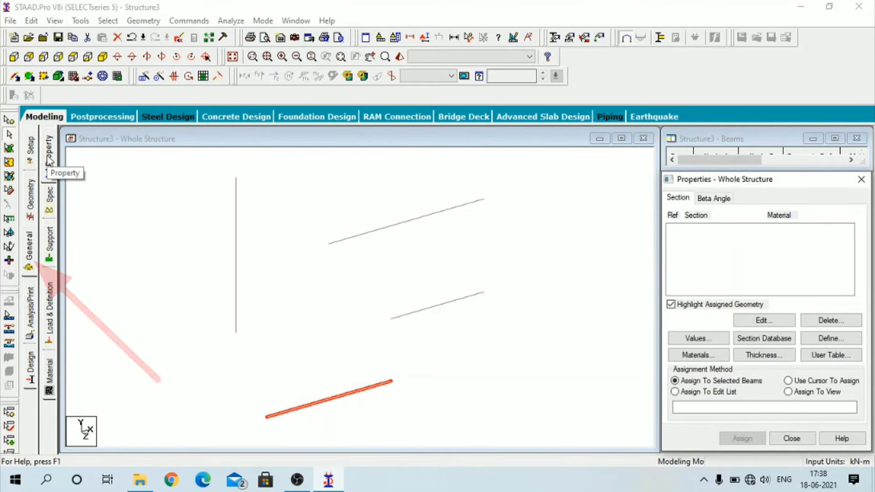
click(49, 160)
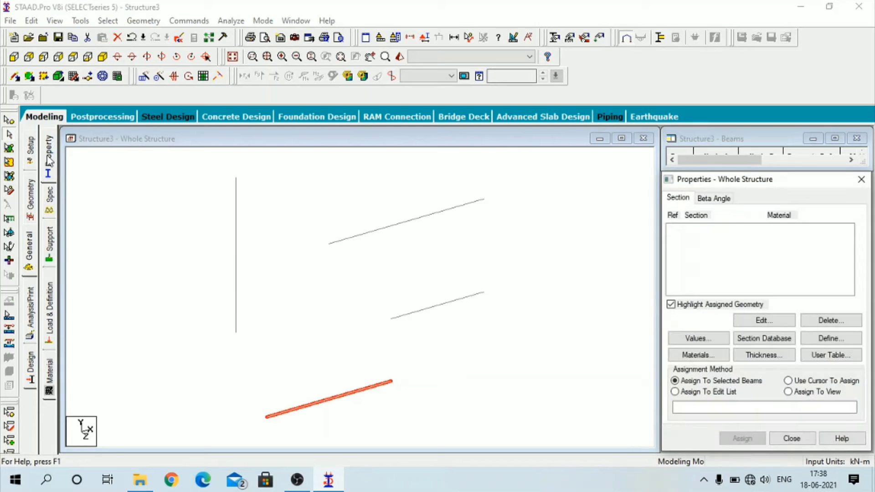
Step: Define a circular section with YD 0.5 m and concrete material, and add it to the section list
click(840, 343)
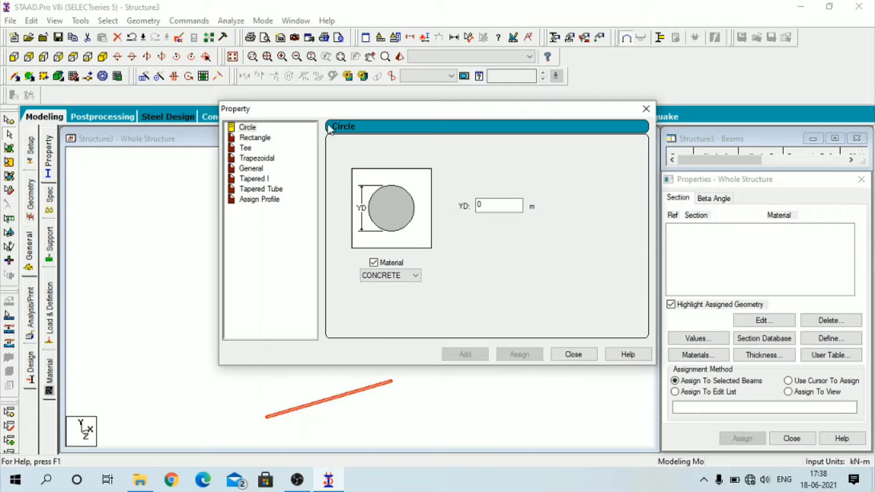
drag(356, 112, 446, 30)
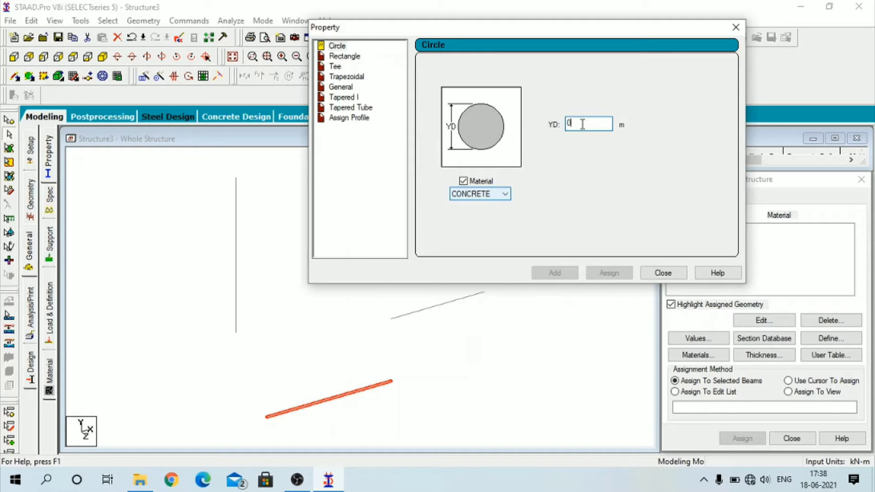
key(BackSpace)
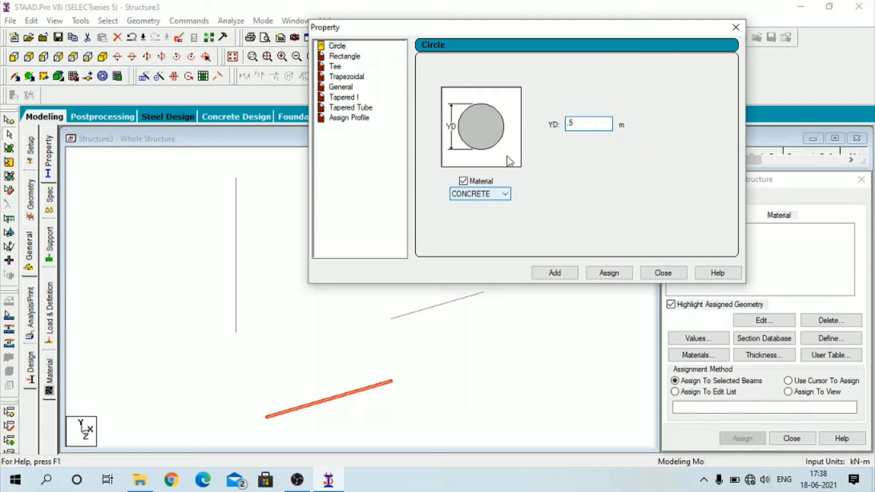
click(496, 199)
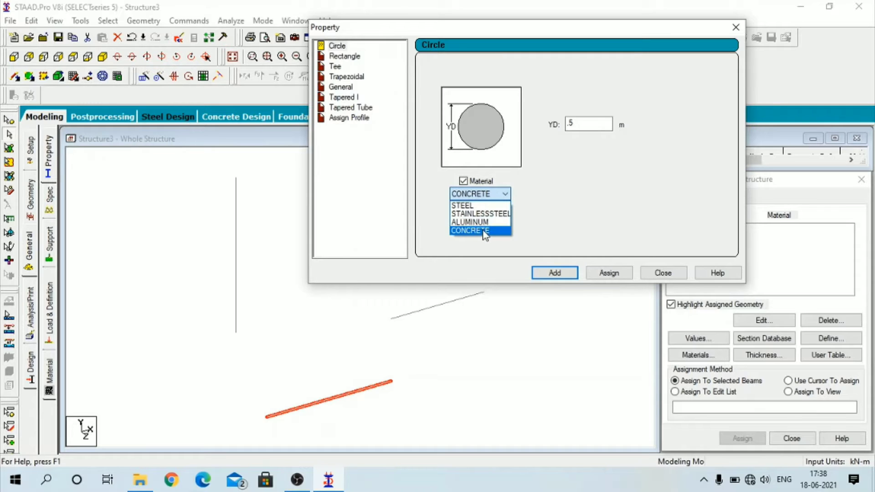
click(482, 231)
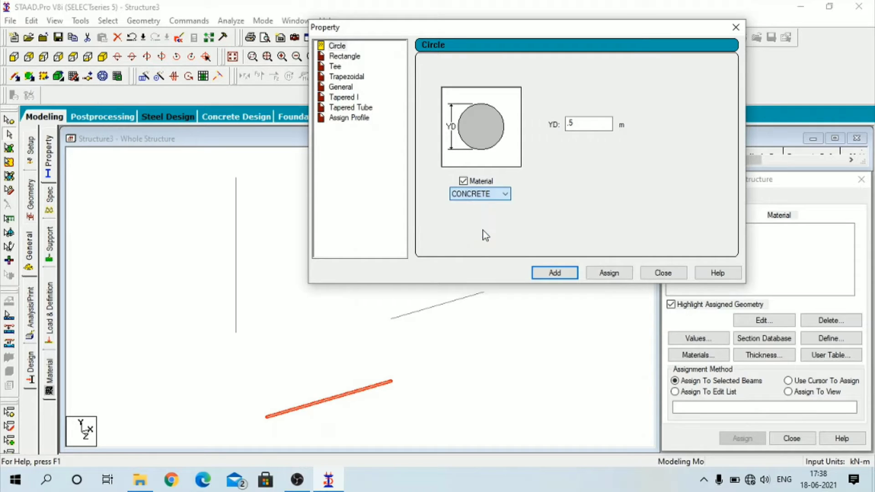
click(557, 273)
click(649, 273)
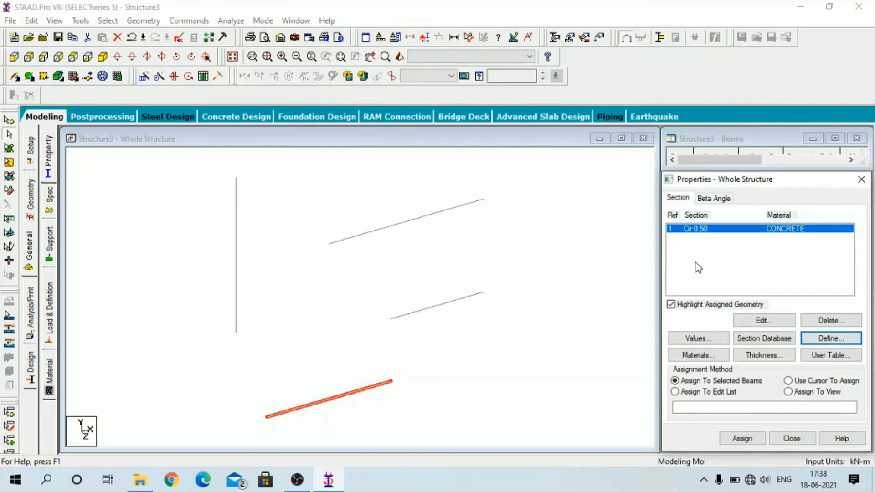
Step: Assign the circular 0.50 m concrete section to the lowest beam using Assign To Selected Beams
click(734, 229)
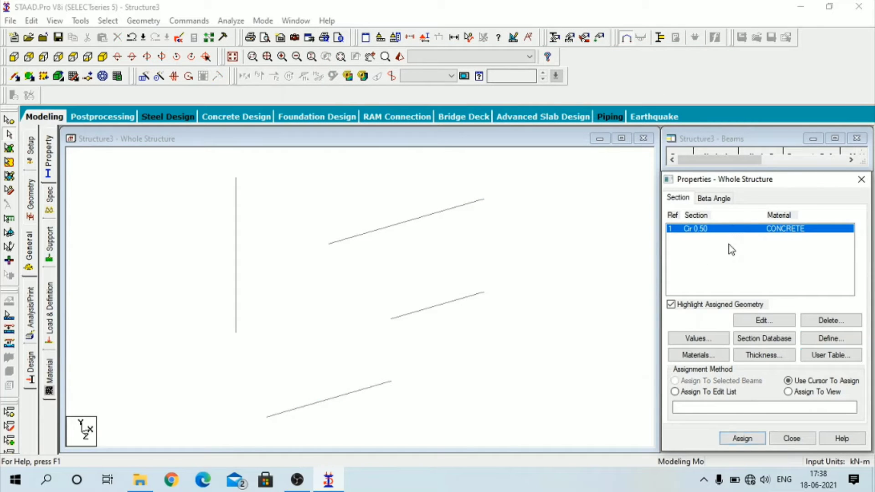
click(369, 389)
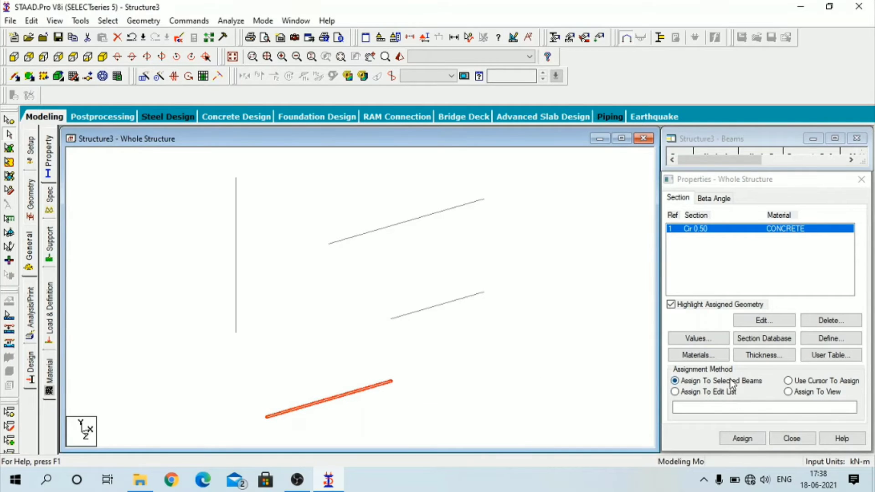
click(741, 438)
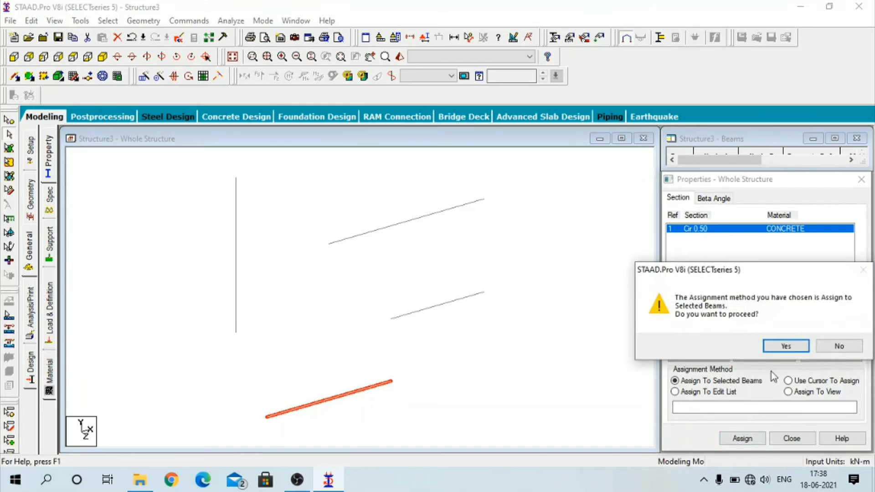
click(783, 346)
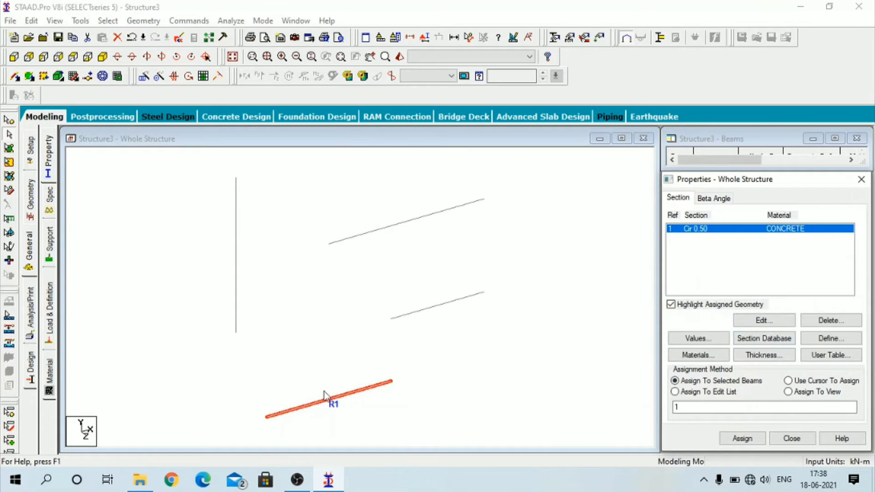
Step: Select beam 3, directly above the lowest one, and set up a concrete rectangular section with YD 0.4 m and ZD 0.3 m
click(532, 357)
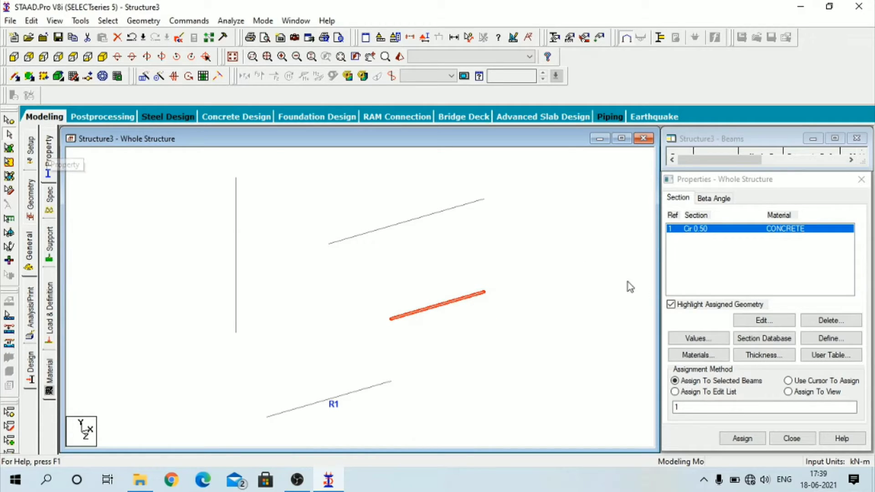
click(844, 343)
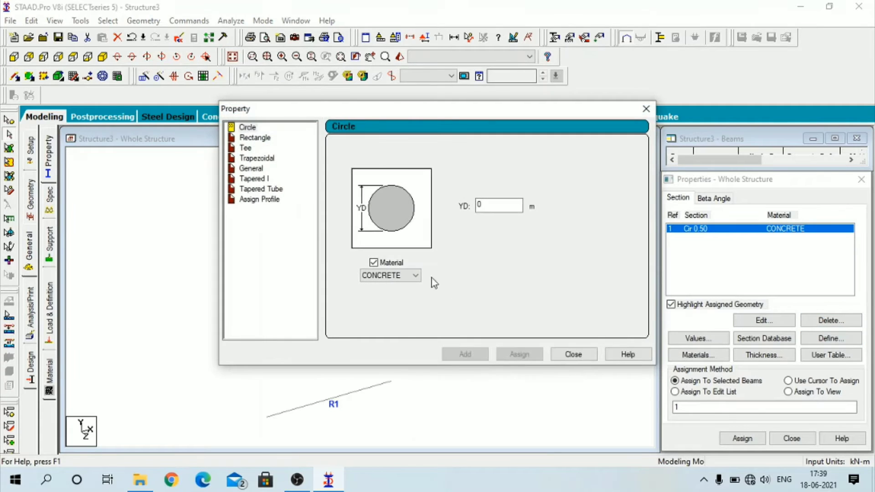
click(263, 138)
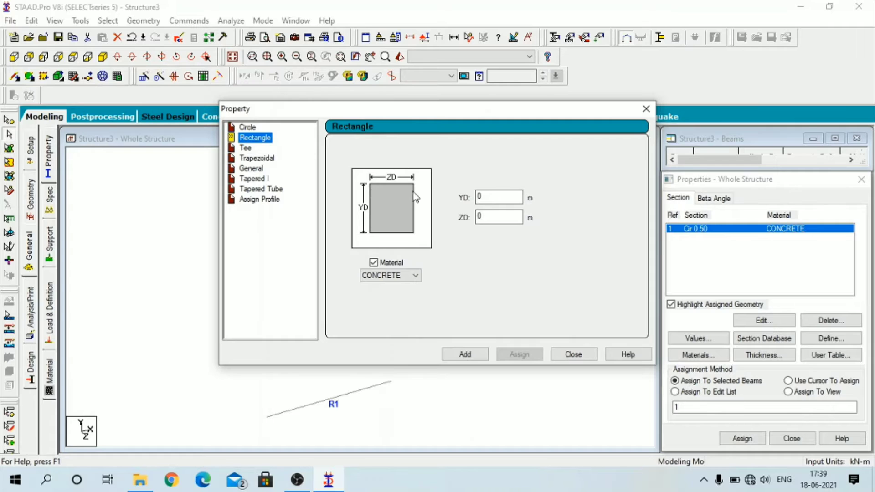
double_click(484, 217)
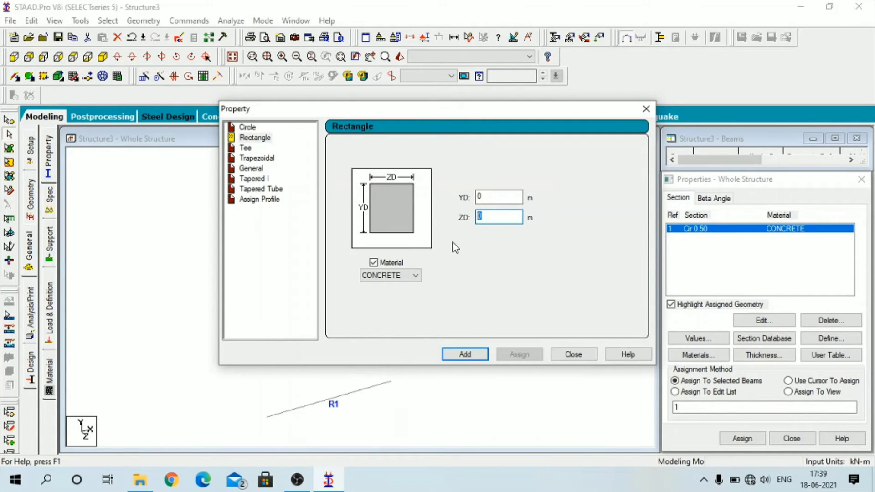
key(BackSpace)
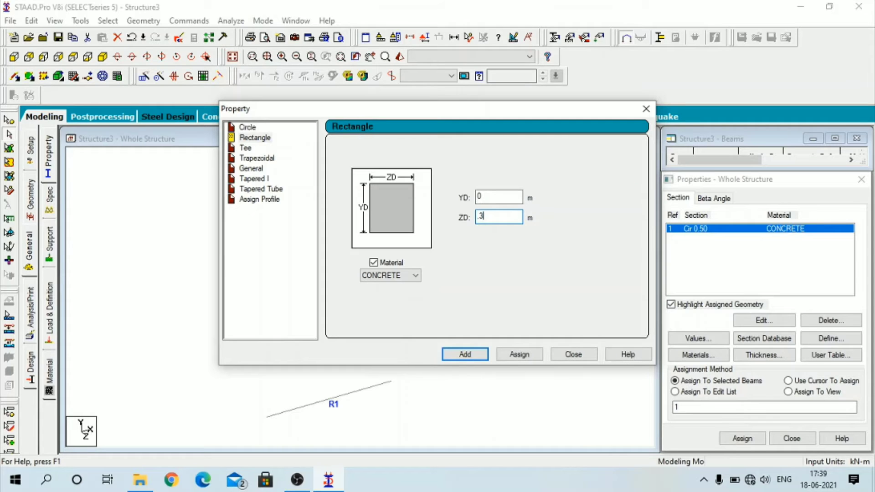
key(shift+Tab)
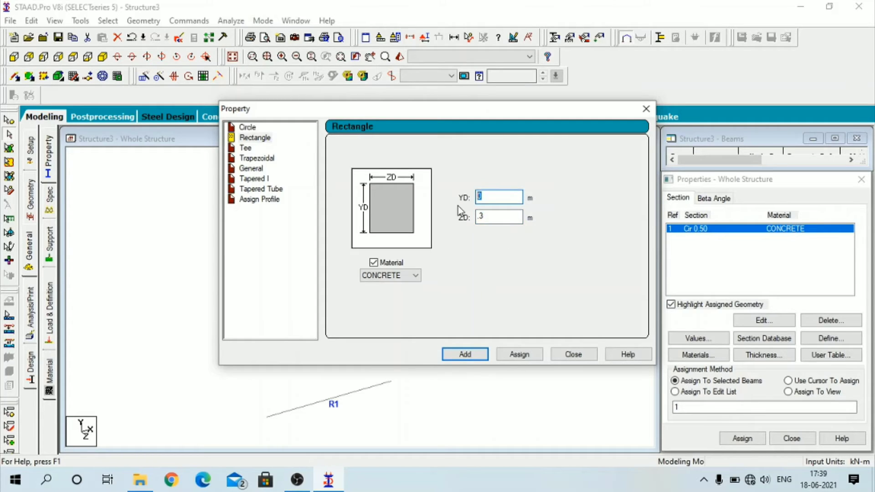
text(.4)
click(414, 276)
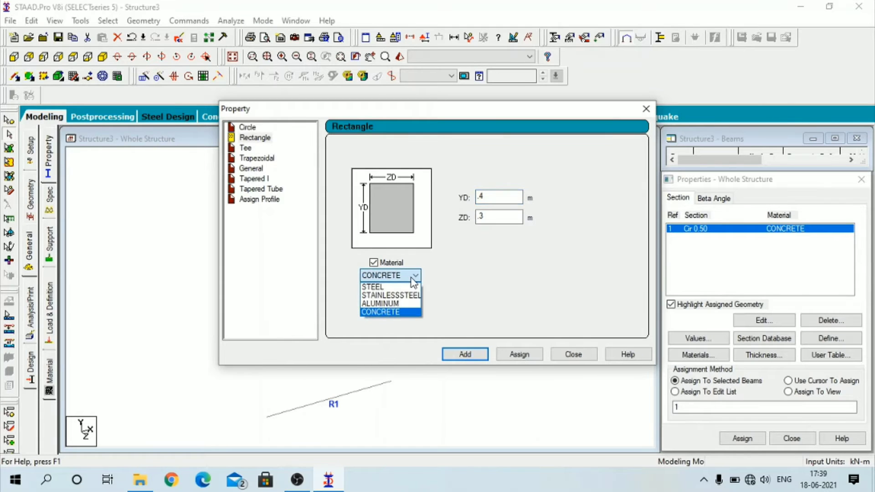
click(414, 276)
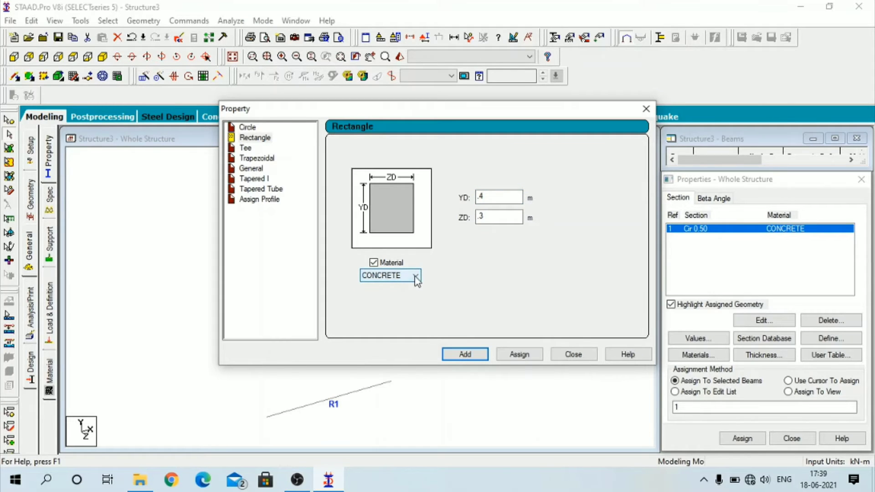
Step: Add the rectangular section to the section list and assign it to the selected beam
click(485, 357)
click(573, 354)
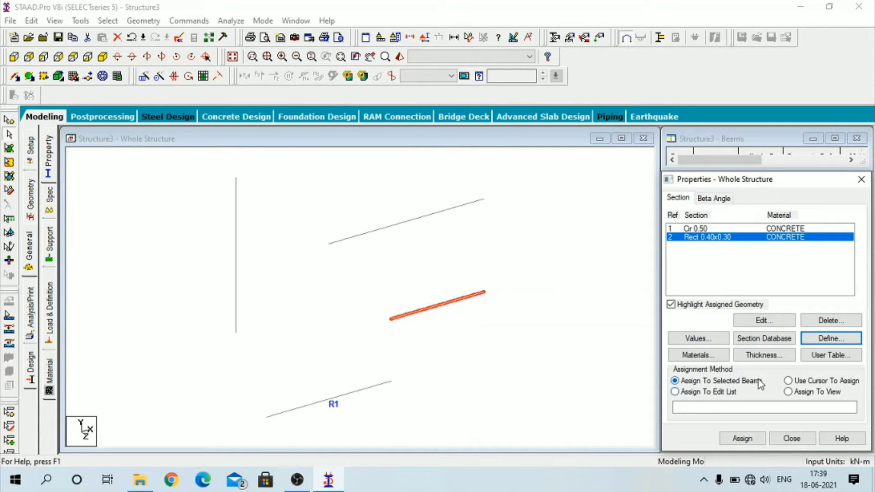
click(754, 439)
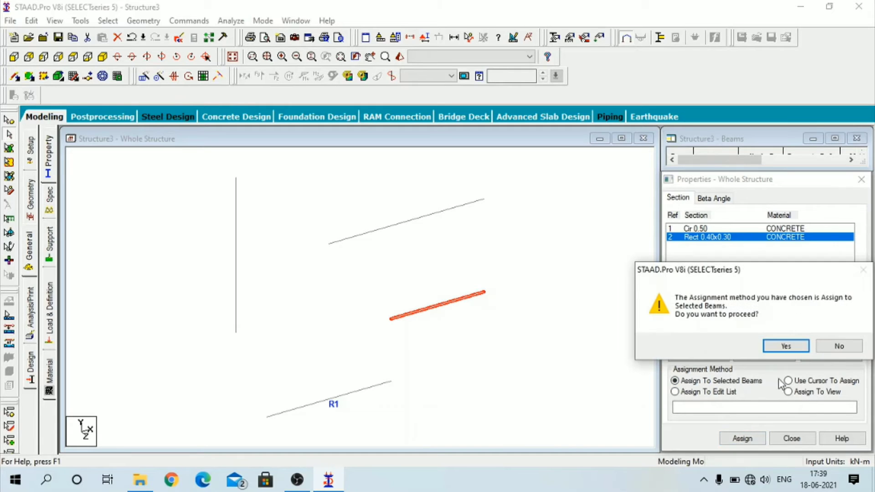
click(798, 346)
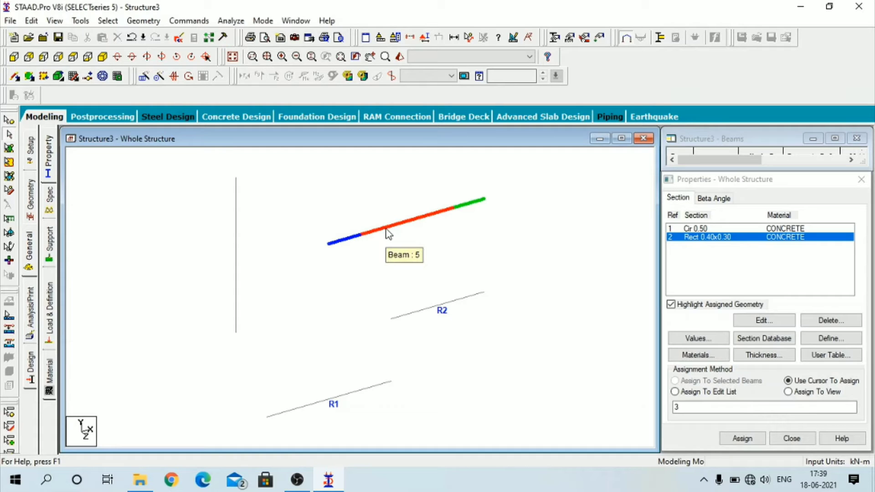
Step: Select the upper inclined beam (beam 5) and add a concrete trapezoidal section with YD 0.5 m, ZD 0.3 m and ZB 0.2 m
click(428, 215)
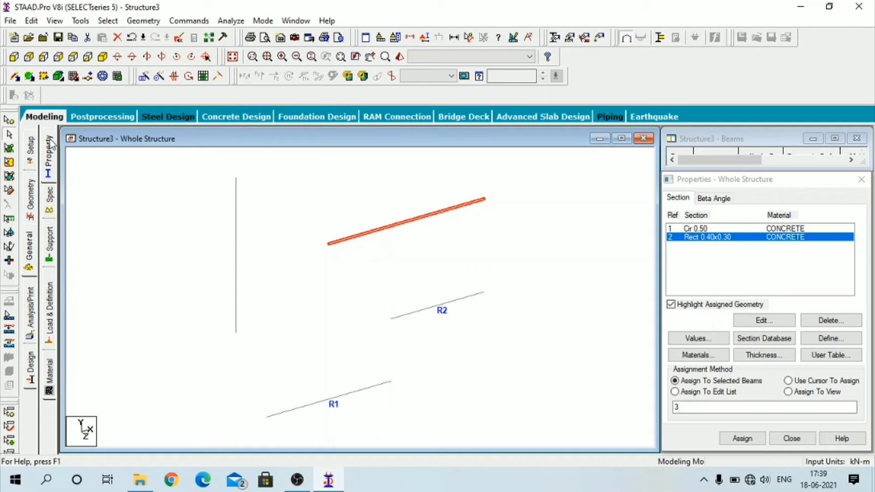
click(831, 338)
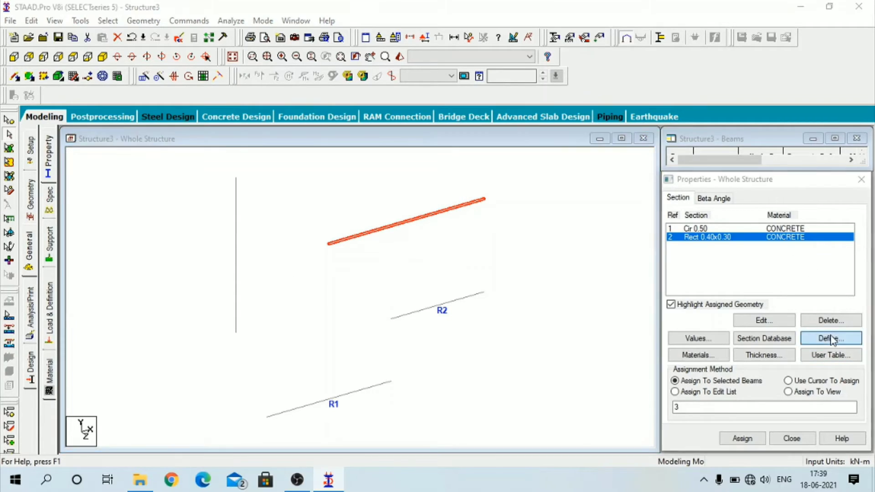
click(267, 160)
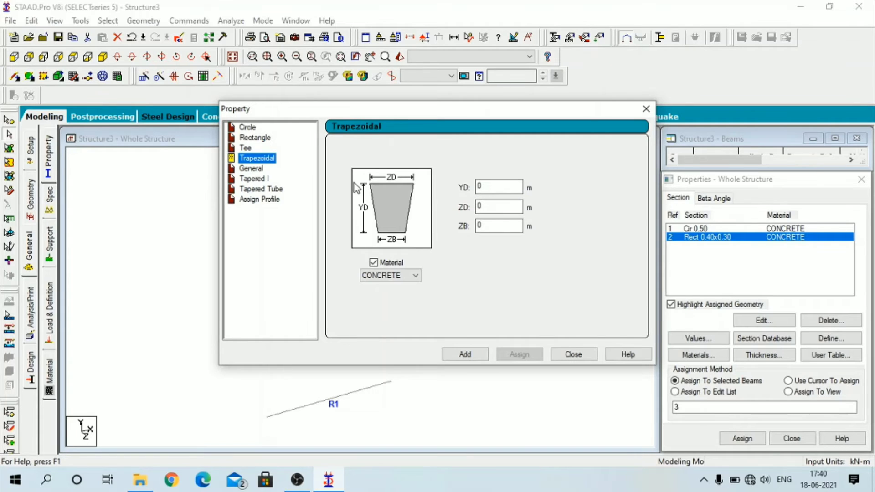
click(491, 188)
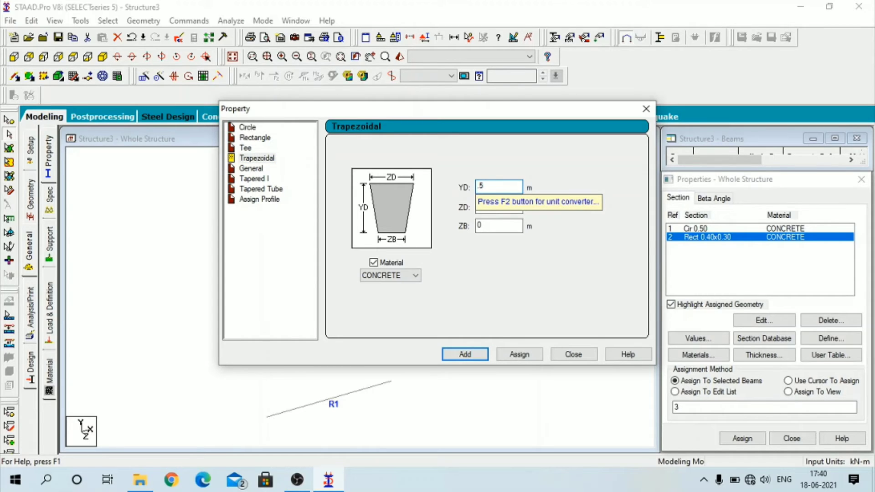
click(498, 208)
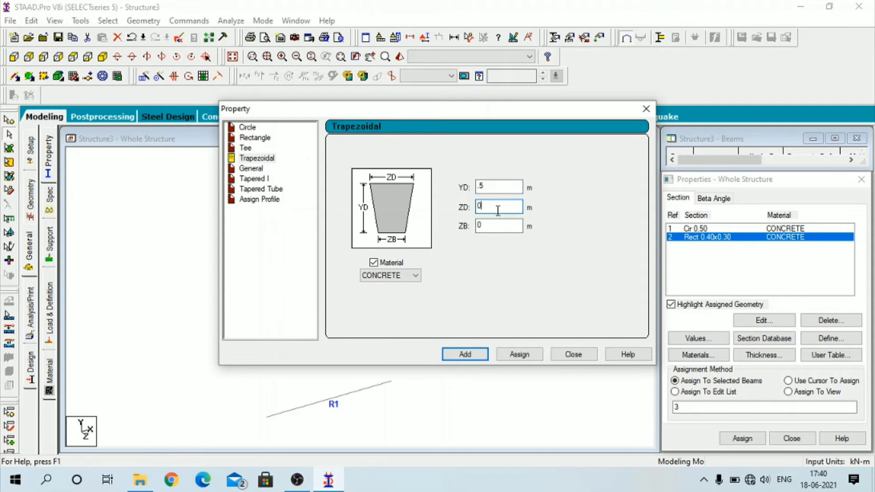
key(BackSpace)
text(.3)
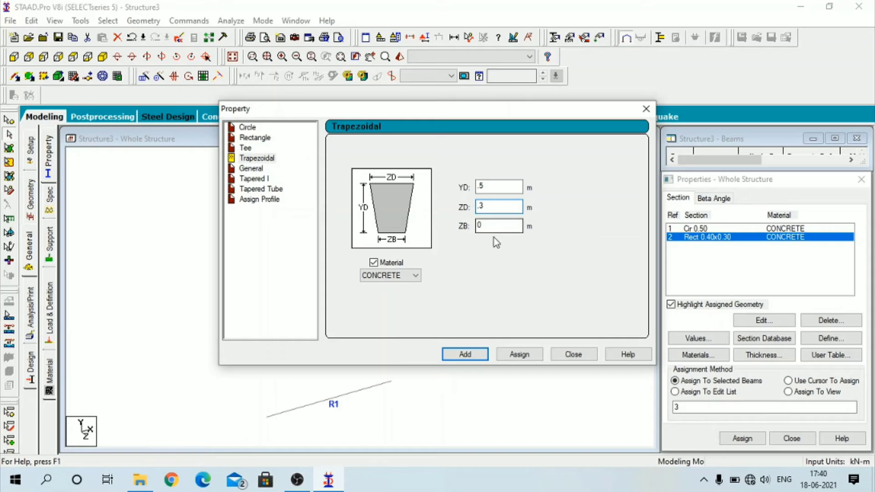
click(498, 226)
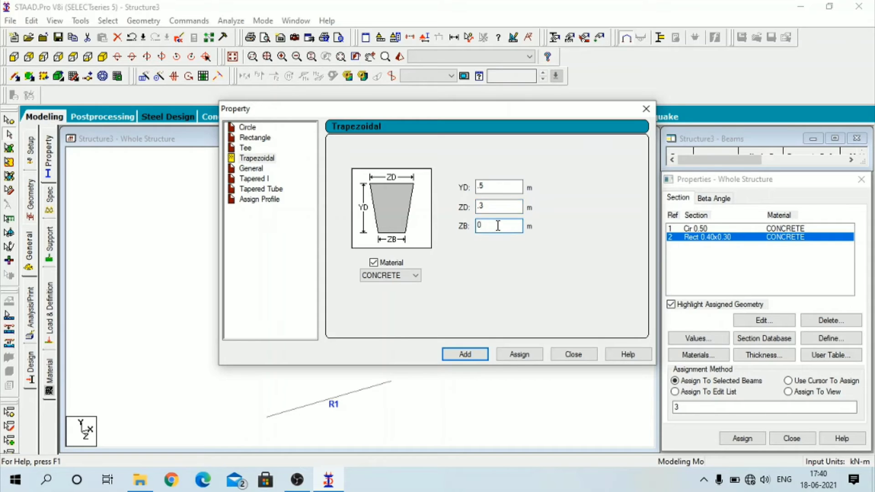
key(BackSpace)
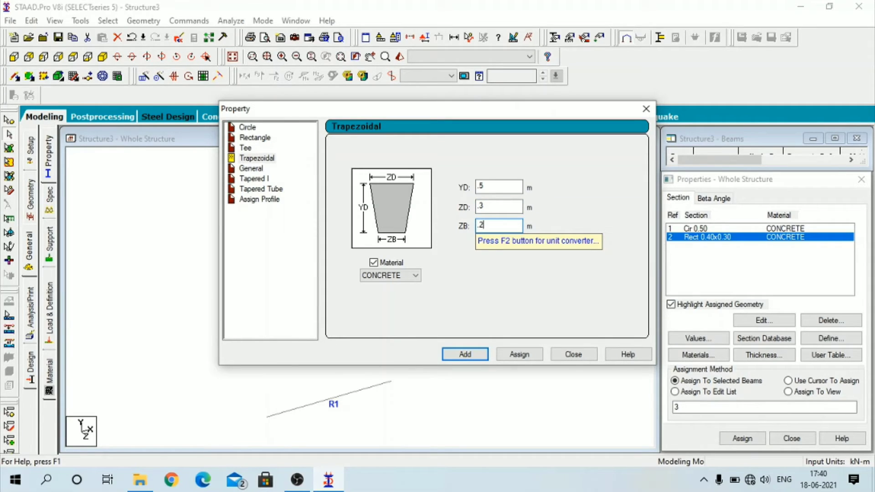
text(.2)
click(464, 354)
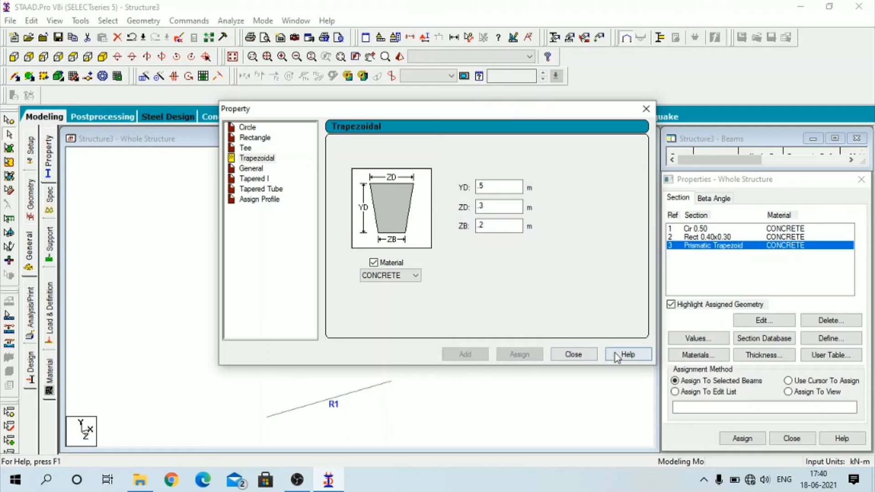
click(573, 354)
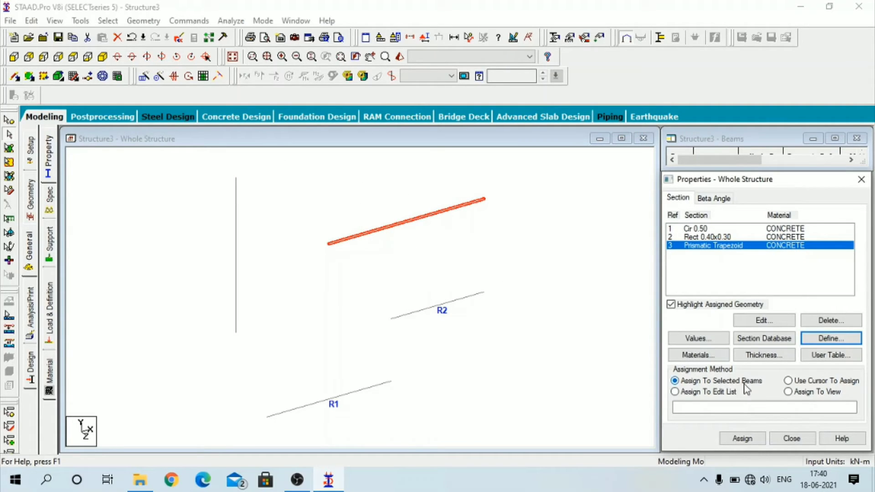
Step: Assign the trapezoidal concrete section to the selected upper inclined beam using Assign To Selected Beams
click(712, 382)
click(741, 438)
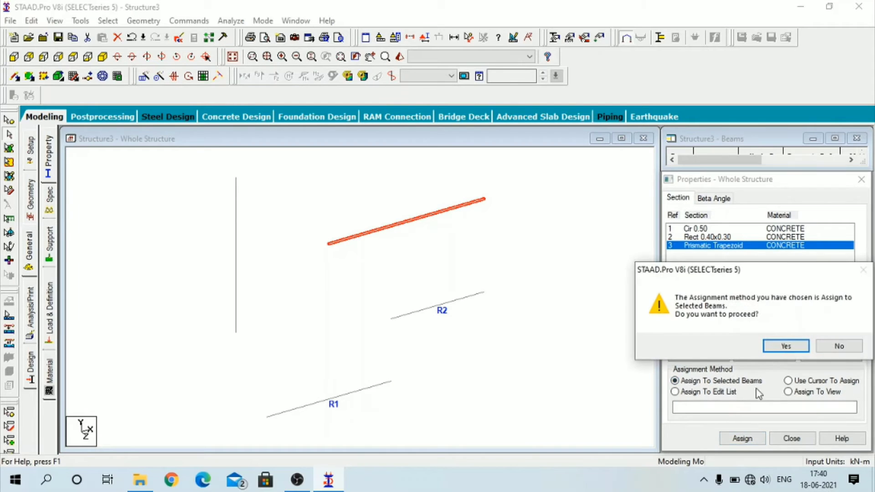
click(778, 347)
click(424, 249)
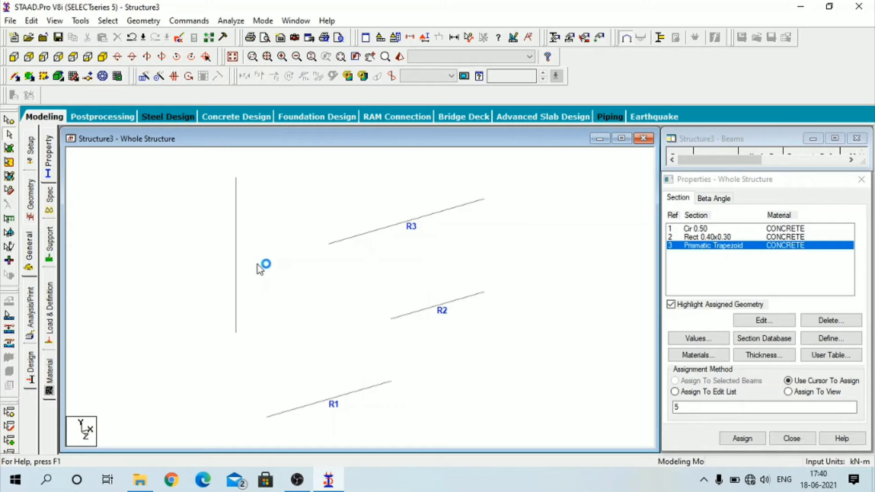
Step: Select the vertical beam and set up a tee section with YD 0.5 m, ZD 0.4 m, YB 0.3 m and ZB 0.2 m
click(236, 279)
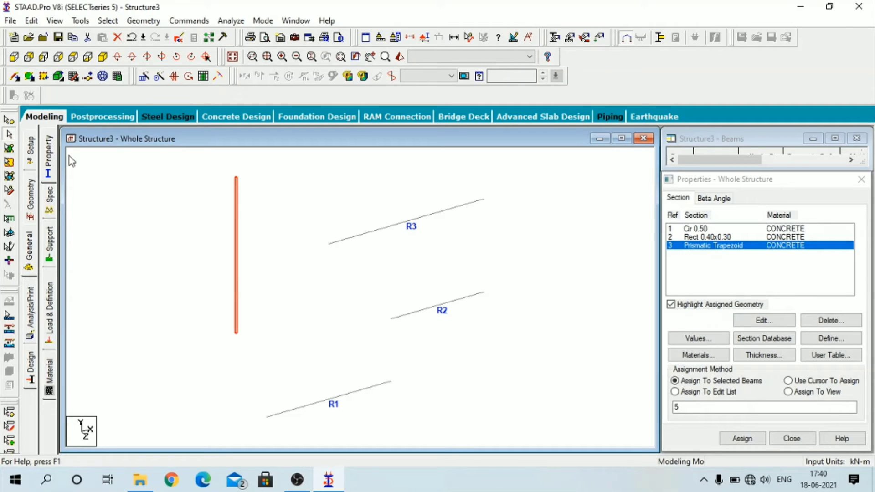
click(828, 339)
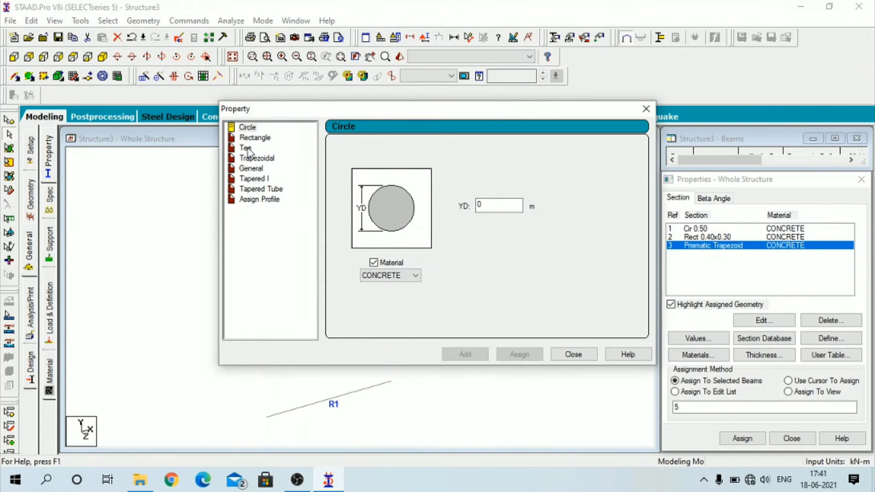
click(246, 148)
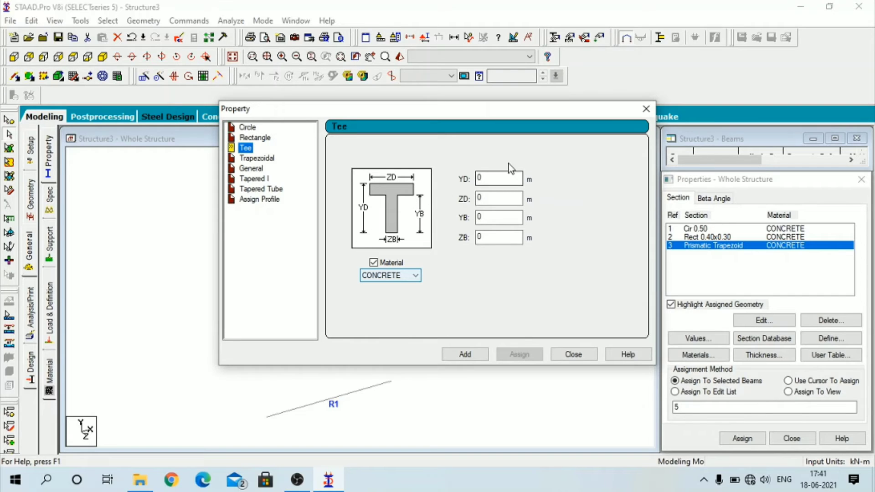
click(492, 183)
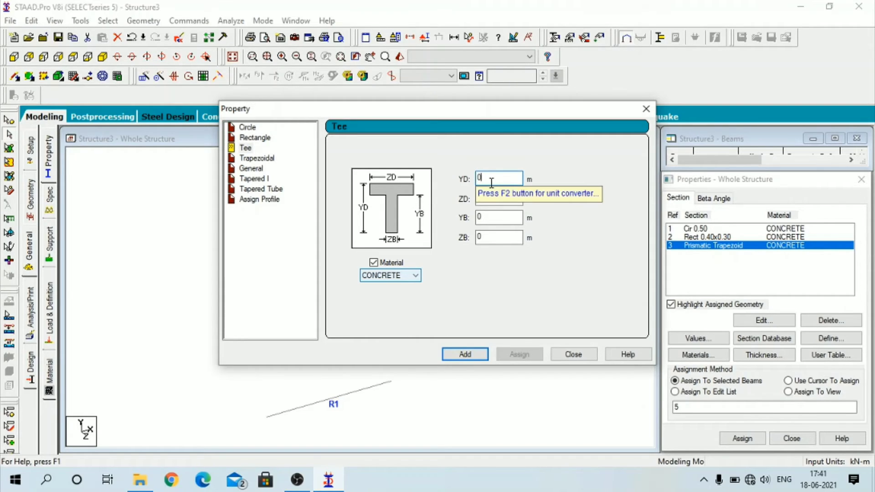
key(BackSpace)
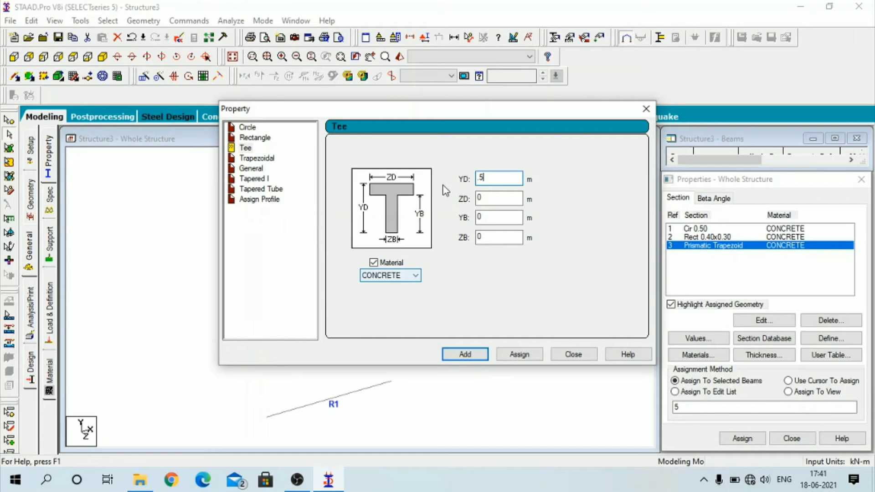
click(510, 199)
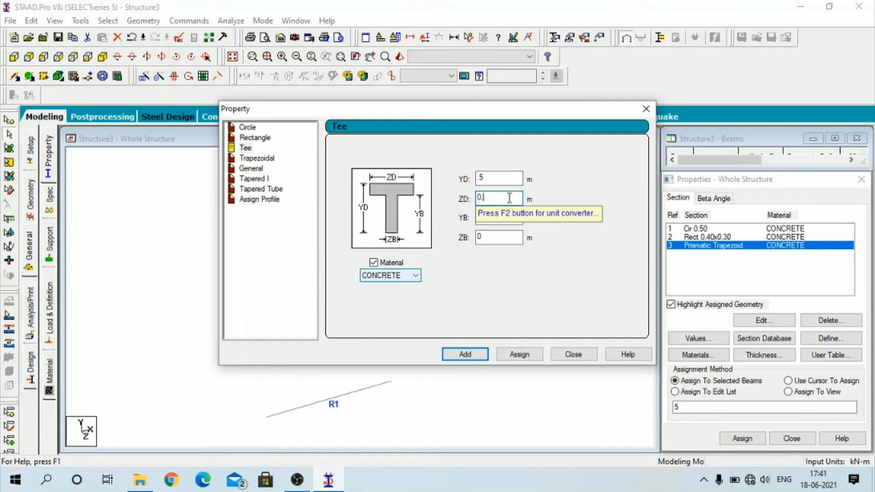
text(.4)
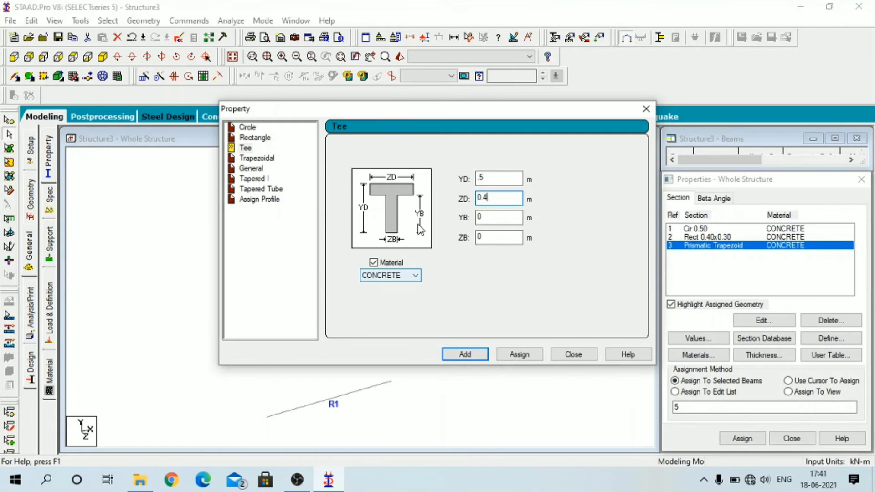
click(491, 217)
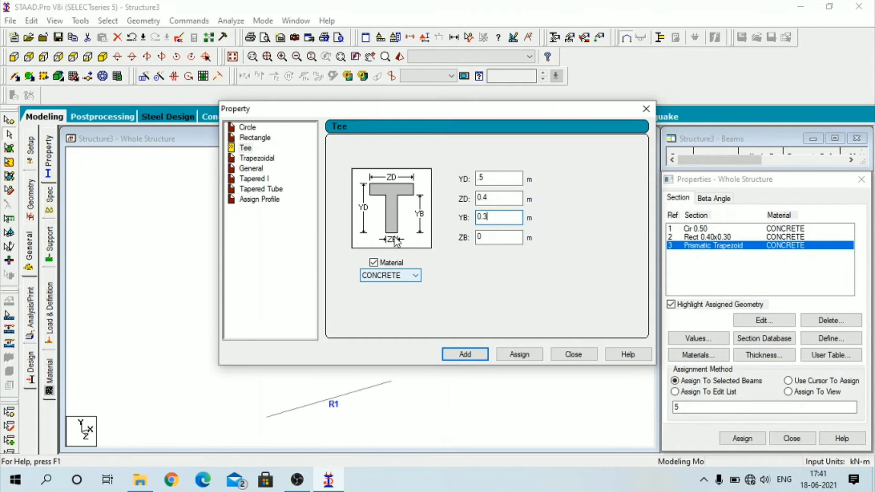
click(502, 236)
text(.2)
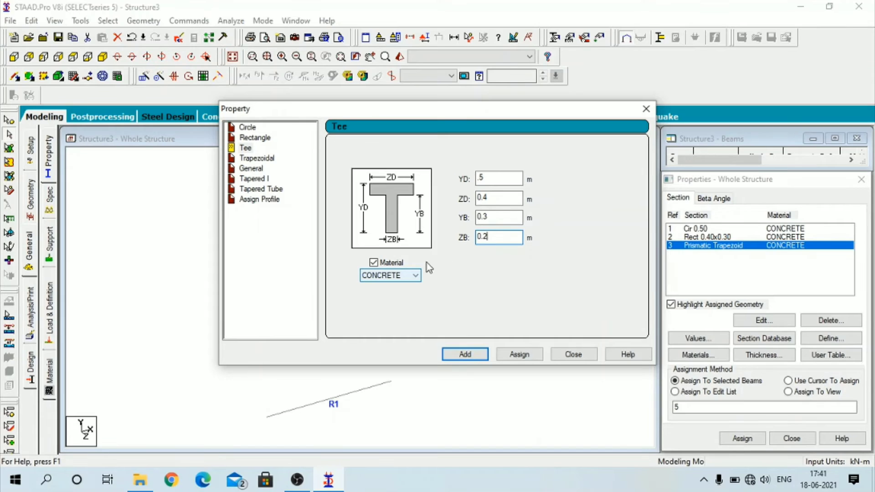
Step: Add the tee section in concrete to the section list and assign it to the selected vertical beam
click(416, 275)
click(415, 275)
click(464, 354)
click(578, 355)
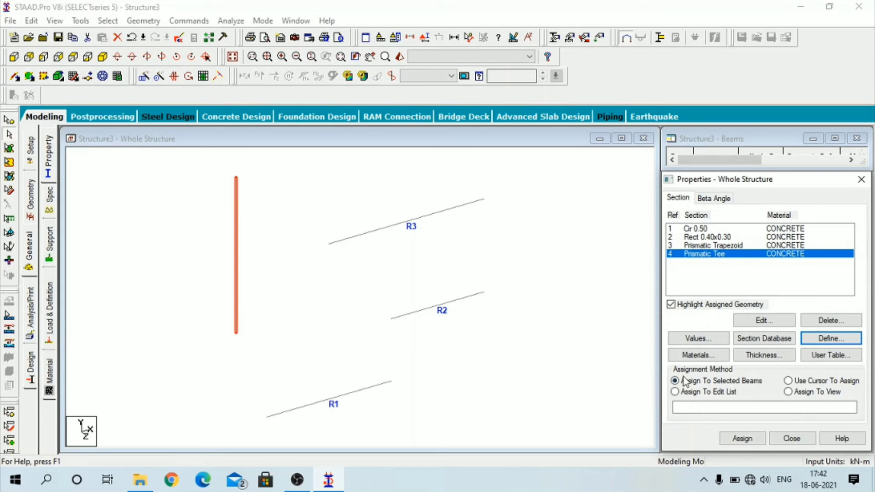
click(744, 440)
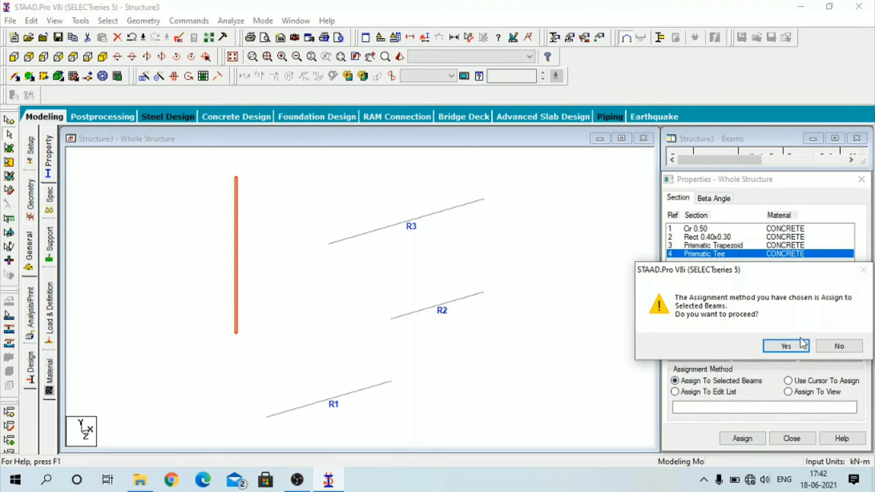
click(793, 348)
click(296, 321)
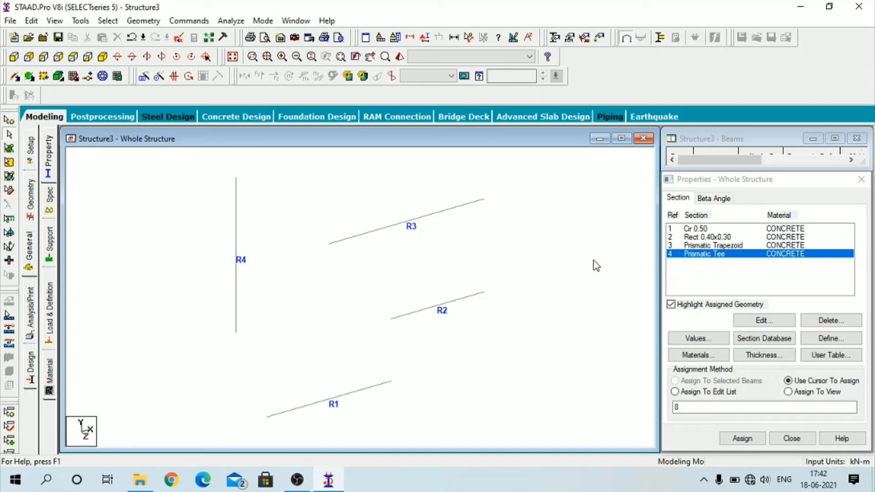
Step: Open a maximized 3D rendered view of the structure and examine the shapes of the circular and rectangular beams
click(400, 58)
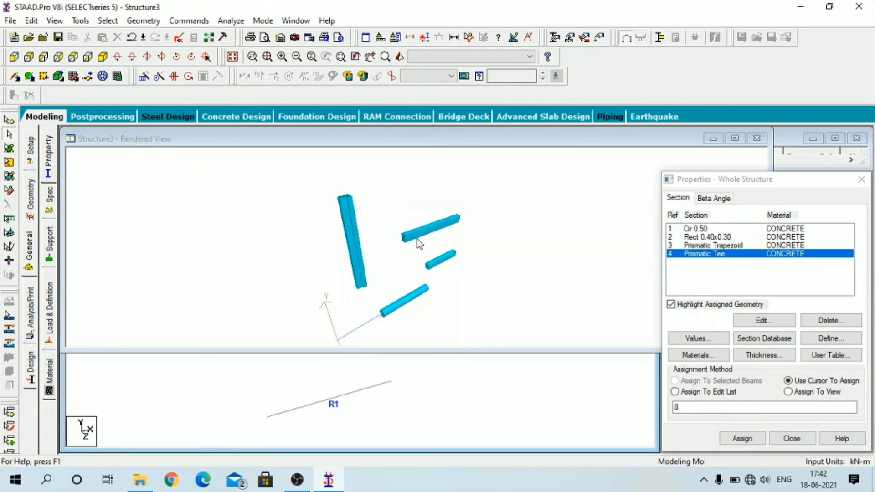
drag(417, 239, 391, 332)
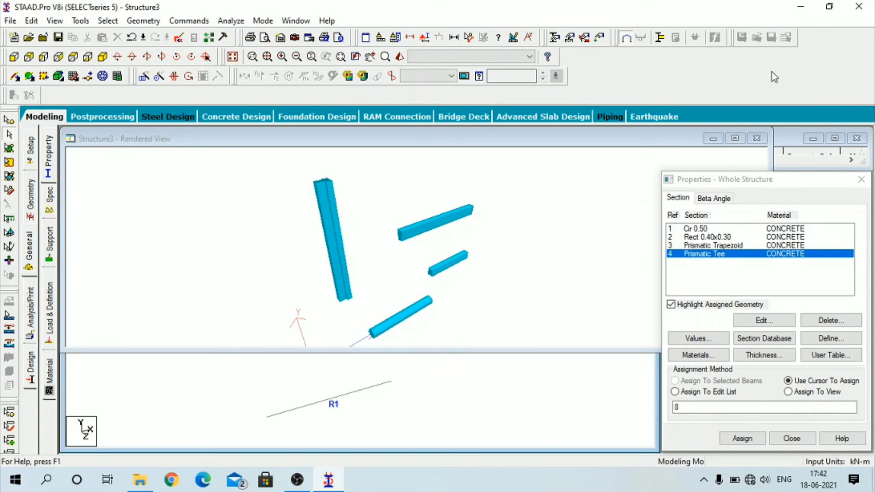
click(735, 138)
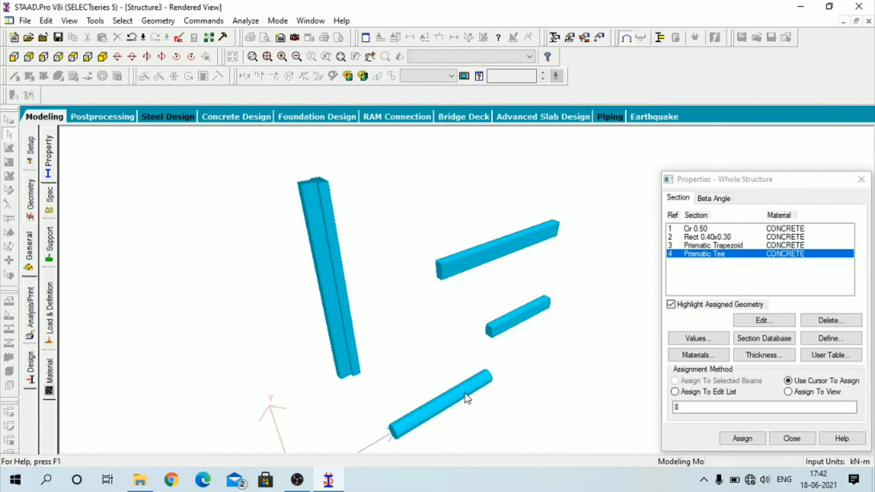
drag(467, 398, 346, 345)
scroll(347, 347, up, 2)
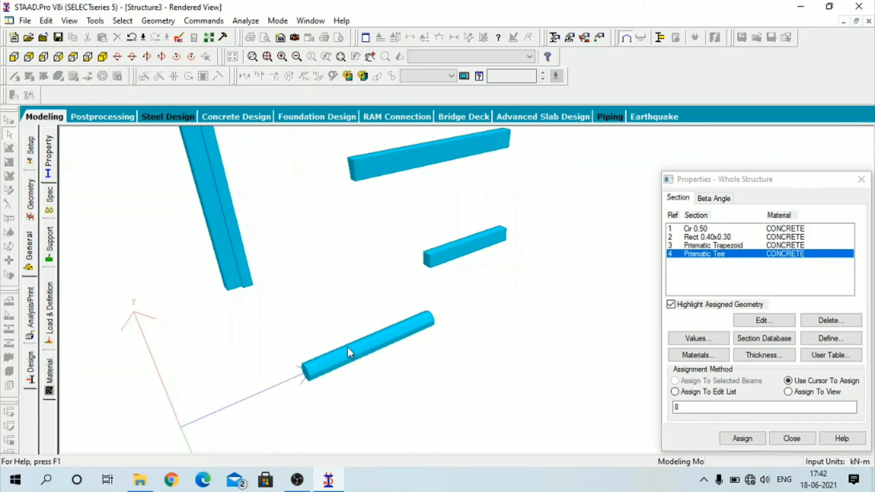
scroll(347, 347, up, 1)
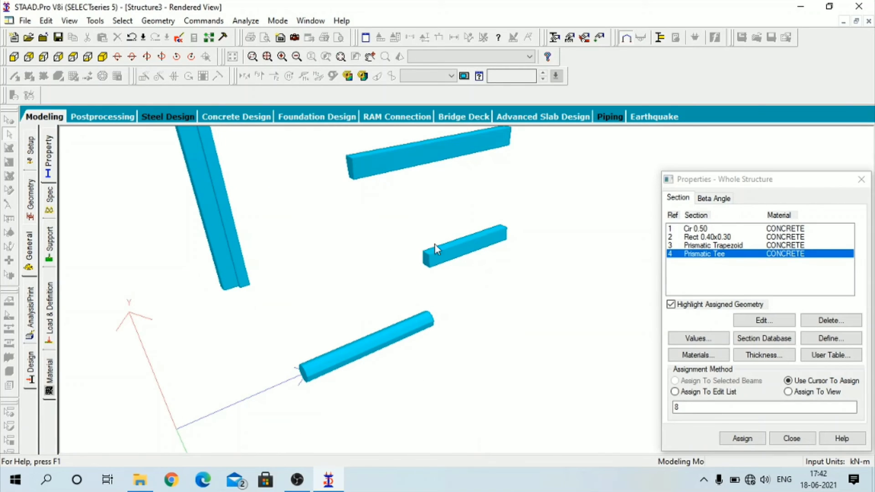
scroll(451, 235, up, 1)
middle_drag(452, 235, 485, 290)
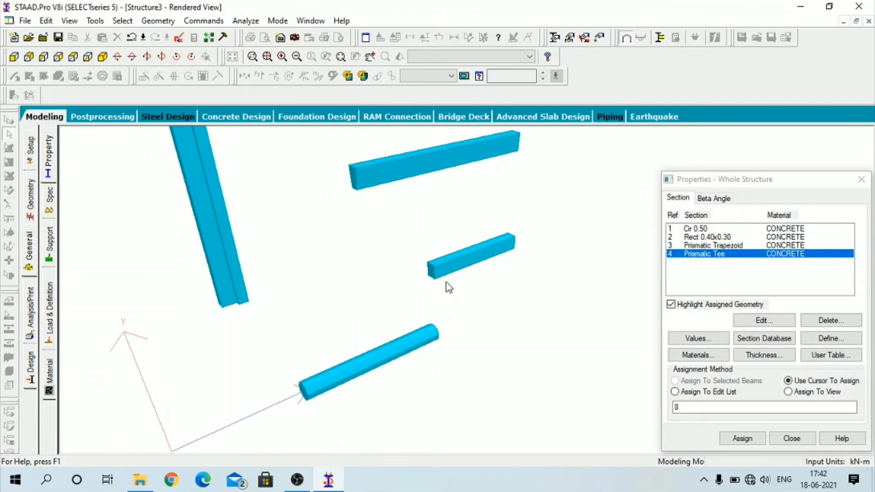
scroll(447, 286, down, 1)
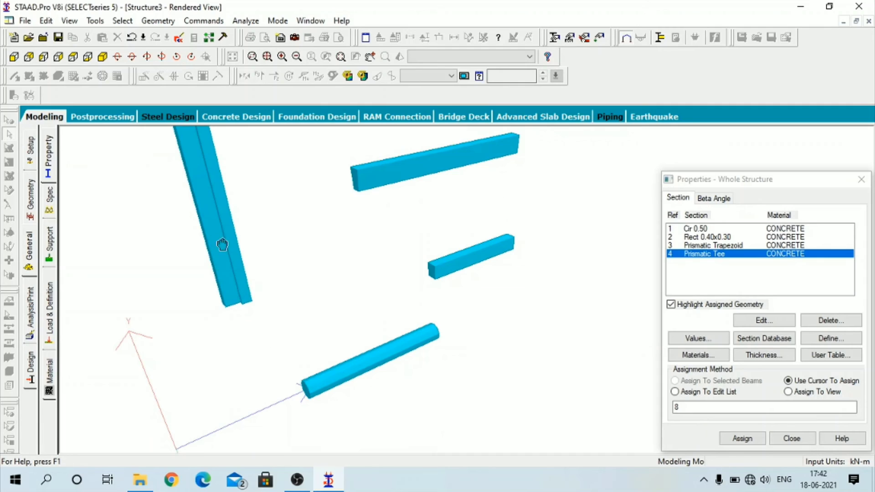
middle_drag(223, 245, 245, 277)
Step: Examine the upper end of the tee-section vertical beam and the end face of the trapezoidal beam up close
scroll(238, 307, up, 3)
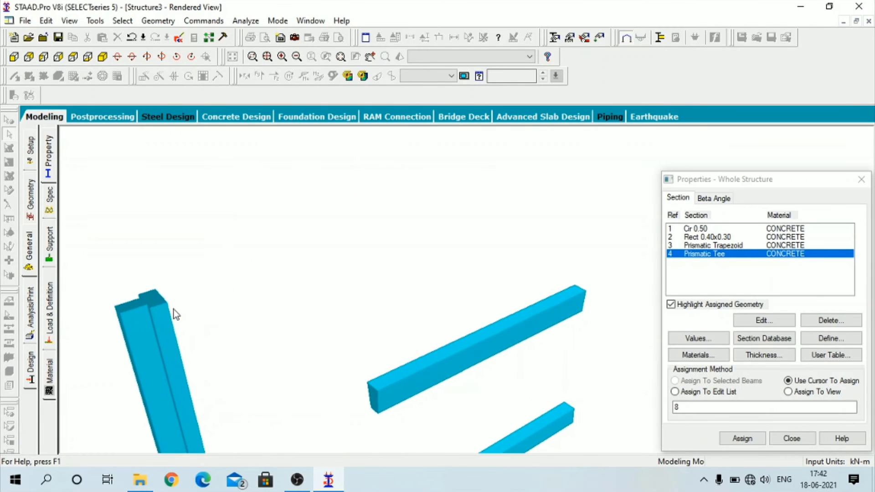
middle_drag(173, 310, 313, 227)
scroll(275, 262, up, 2)
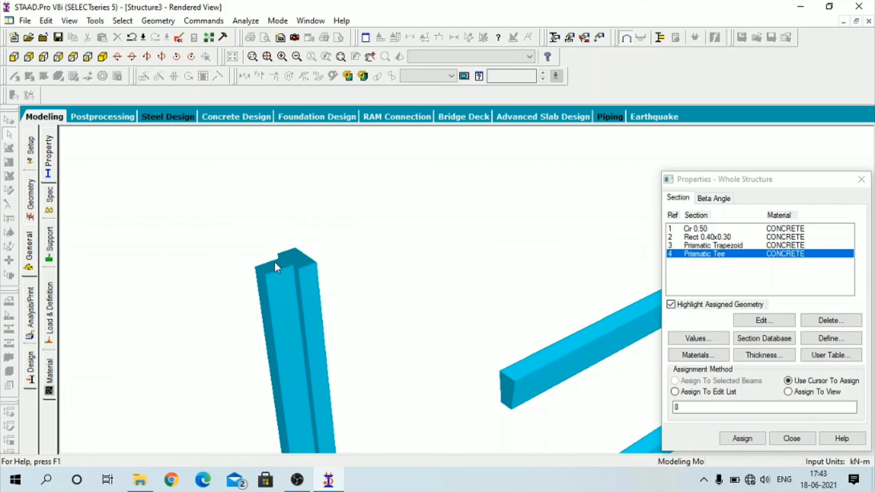
scroll(538, 298, down, 1)
scroll(507, 391, up, 4)
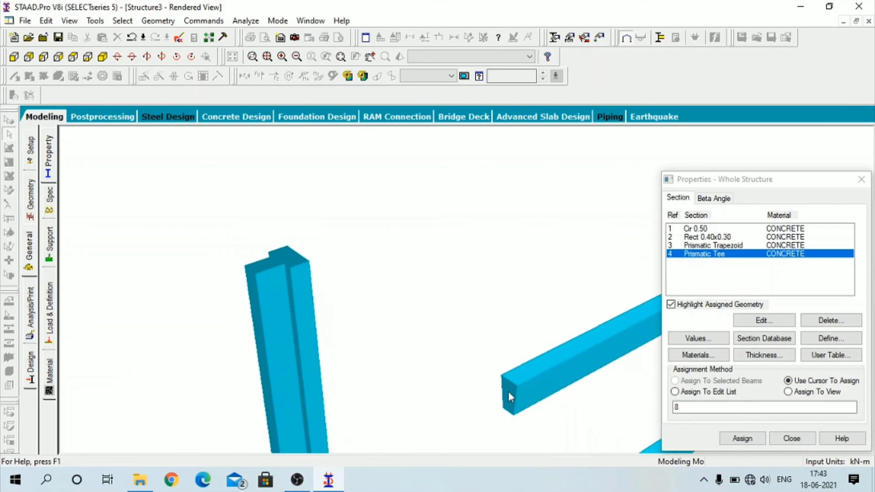
middle_drag(519, 413, 423, 328)
scroll(423, 328, up, 6)
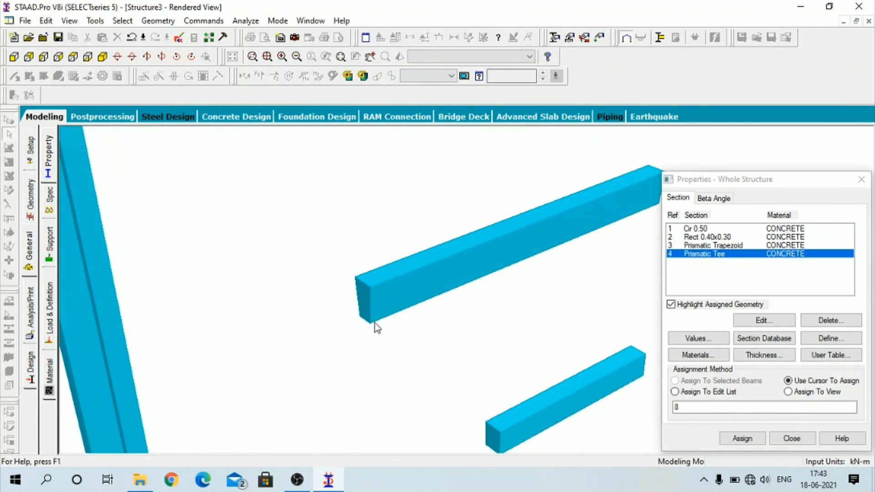
scroll(292, 319, up, 2)
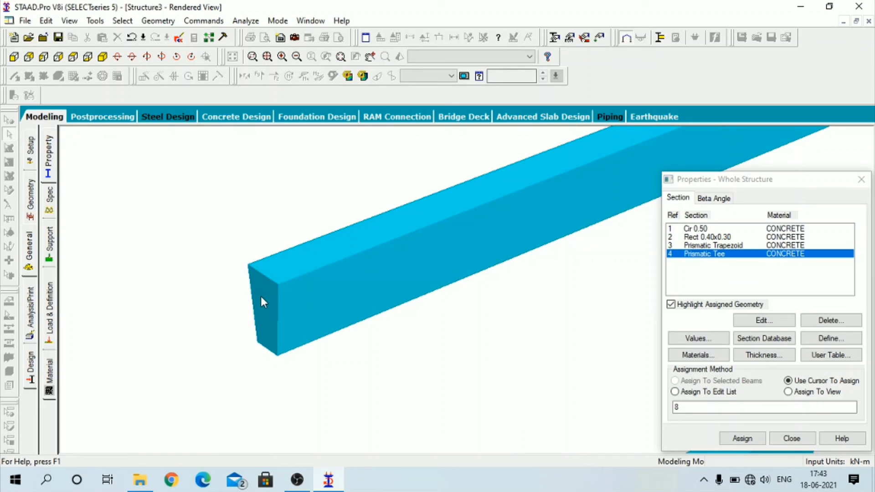
Step: Close the section properties dialog and look over all four rendered beams
click(791, 438)
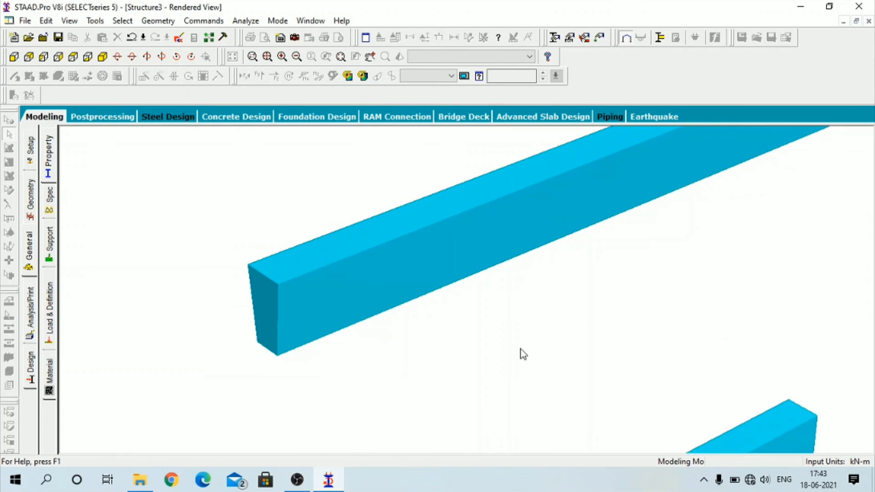
scroll(523, 349, down, 1)
scroll(533, 360, down, 4)
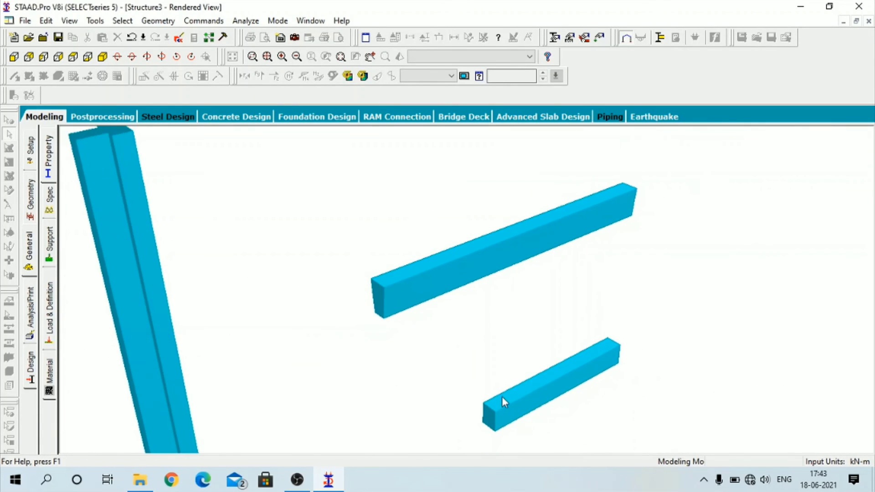
scroll(471, 331, down, 4)
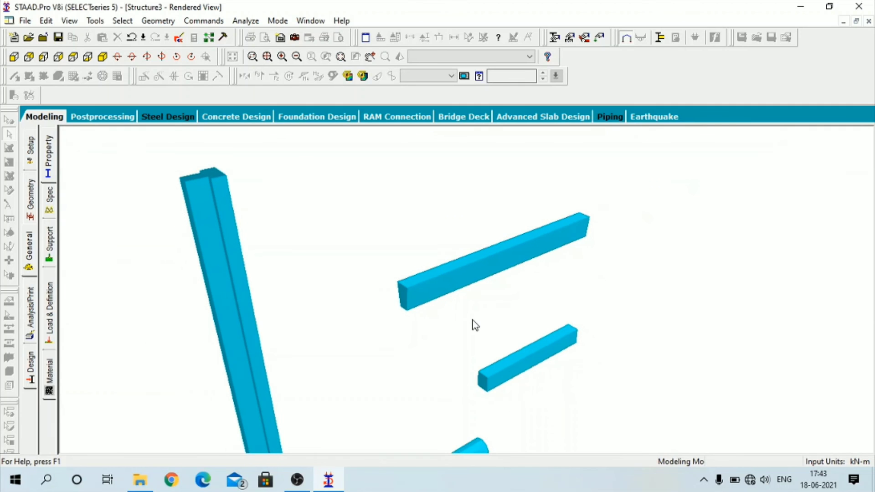
scroll(511, 296, down, 2)
scroll(542, 274, up, 2)
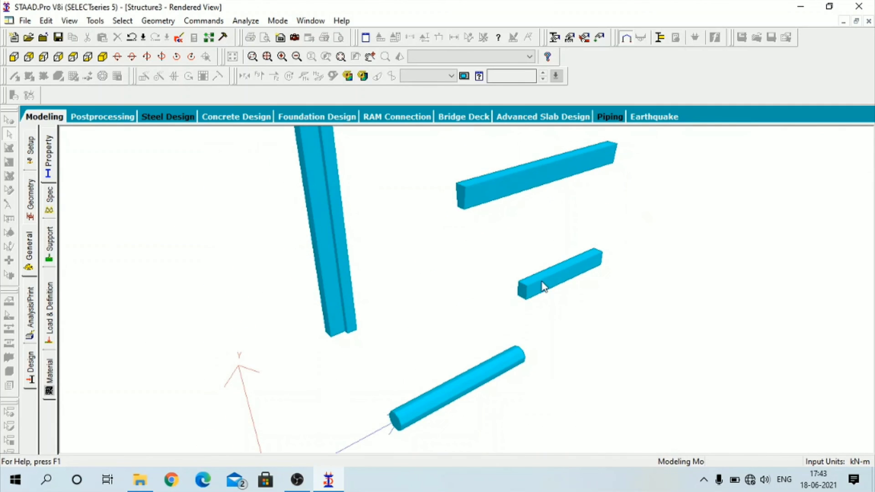
middle_drag(541, 287, 375, 237)
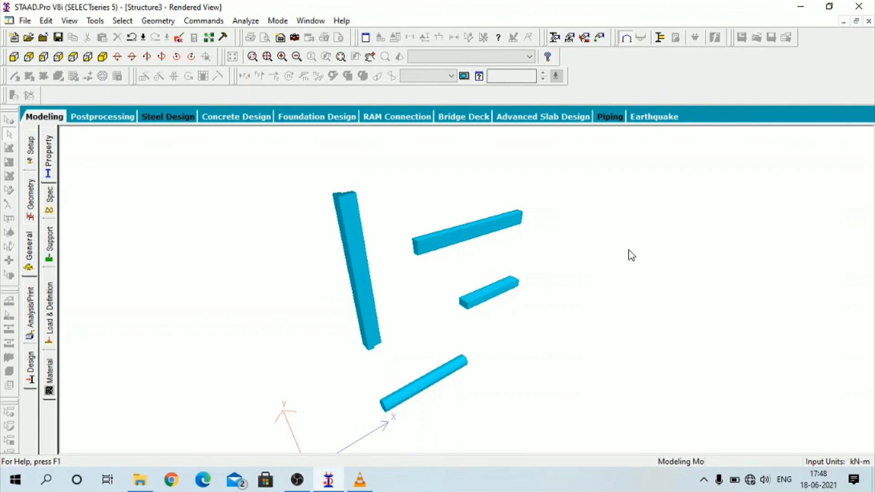
Step: Close the 3D rendered view and reopen the section properties for the whole structure
click(857, 22)
drag(485, 192, 435, 185)
scroll(398, 279, up, 3)
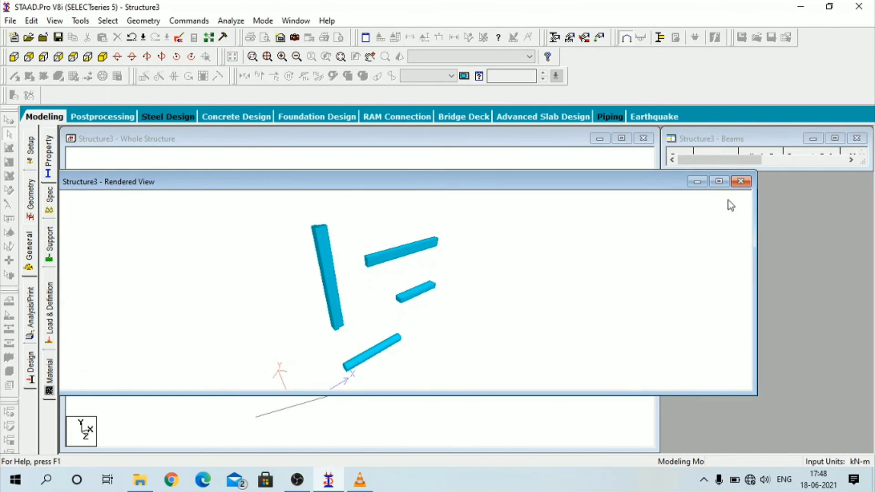
click(740, 181)
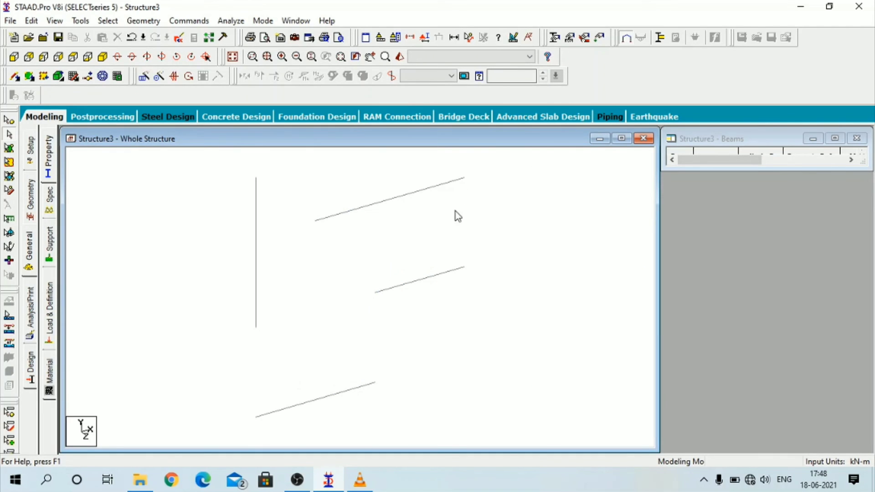
click(30, 248)
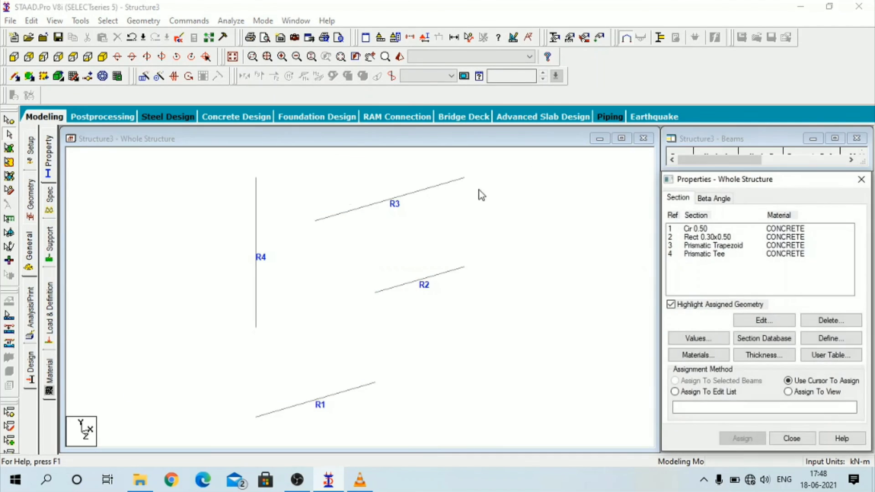